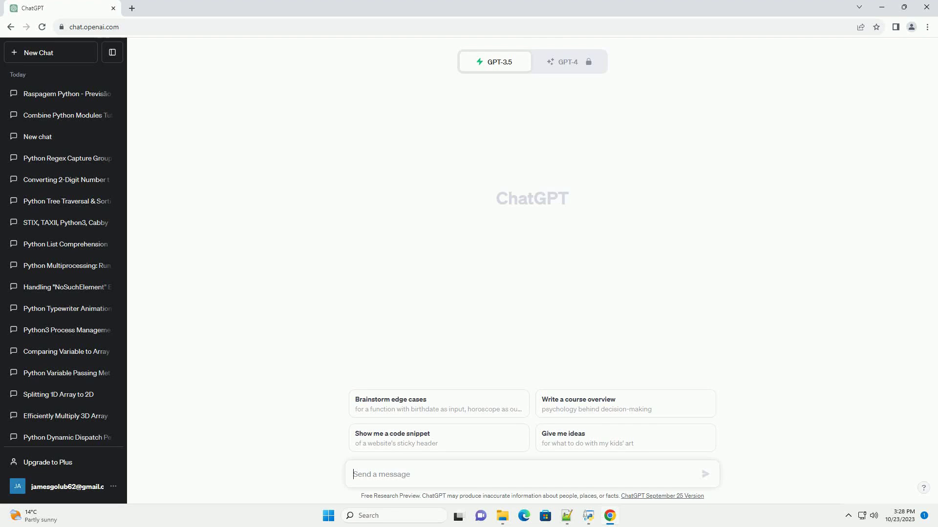
# - Paste and submit the request for a tutorial on externalising Python CPU computation for multi-core concurrency
pyautogui.write('write an informative tutorial about Externalising CPU computation from Python for multi-core concurrency with code example')
pyautogui.press('Return')
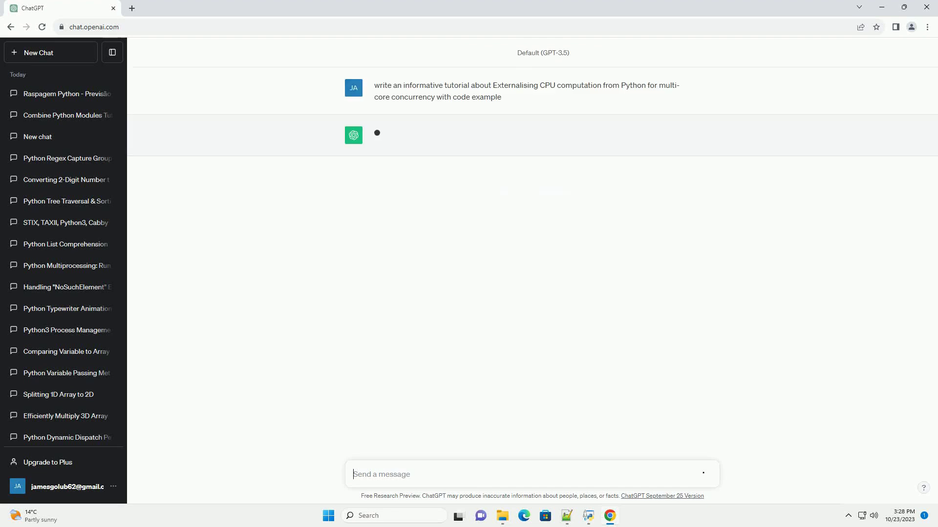